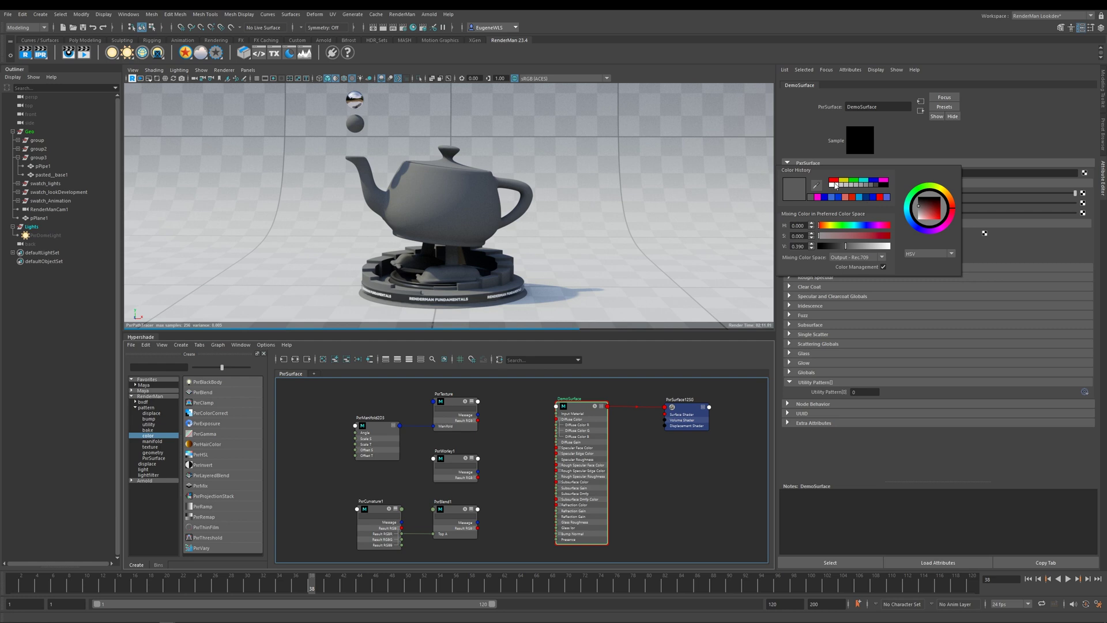
Try cyan, blue and red as the diffuse colour of DemoSurface, and restore the grey from the colour history.
{"action": "left_click", "coordinate": [833, 181]}
{"action": "left_click", "coordinate": [866, 182]}
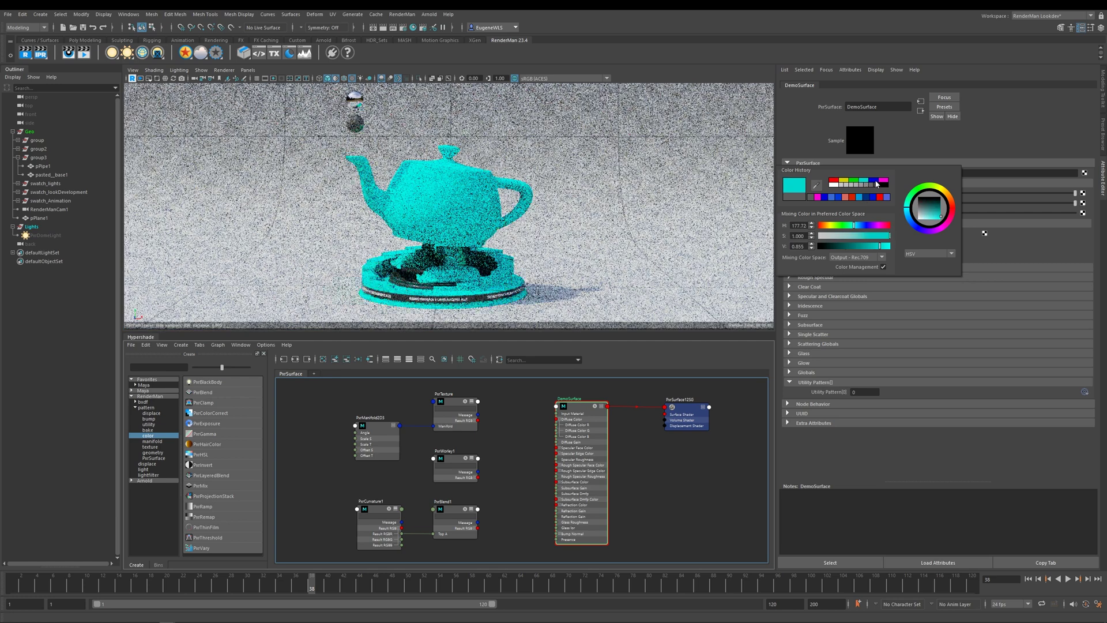
{"action": "left_click", "coordinate": [875, 181]}
{"action": "left_click", "coordinate": [836, 183]}
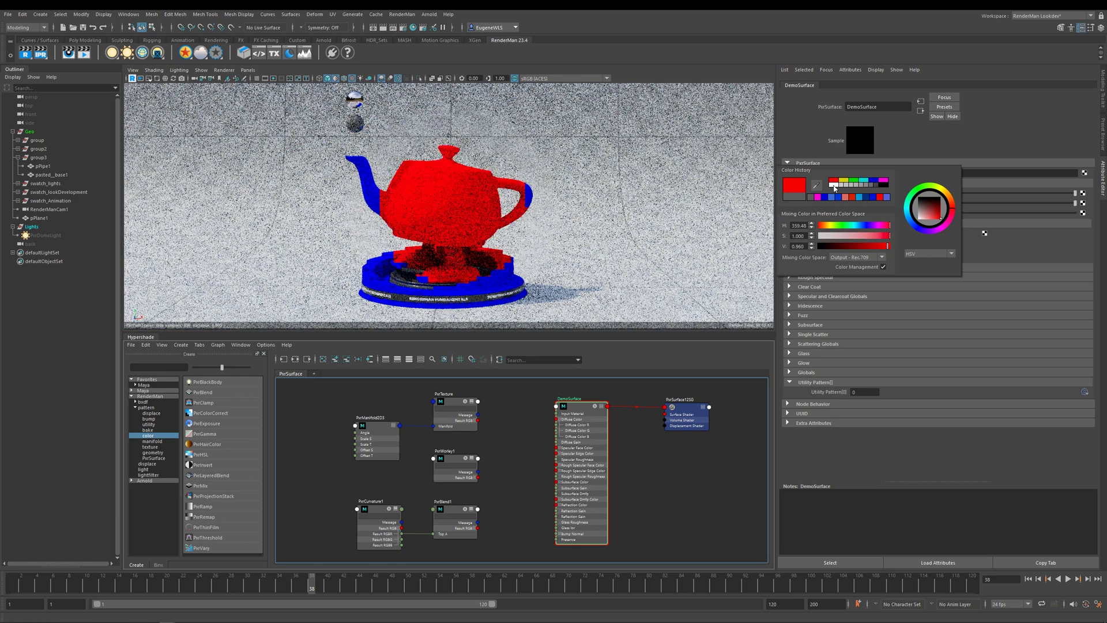
{"action": "left_click", "coordinate": [811, 197]}
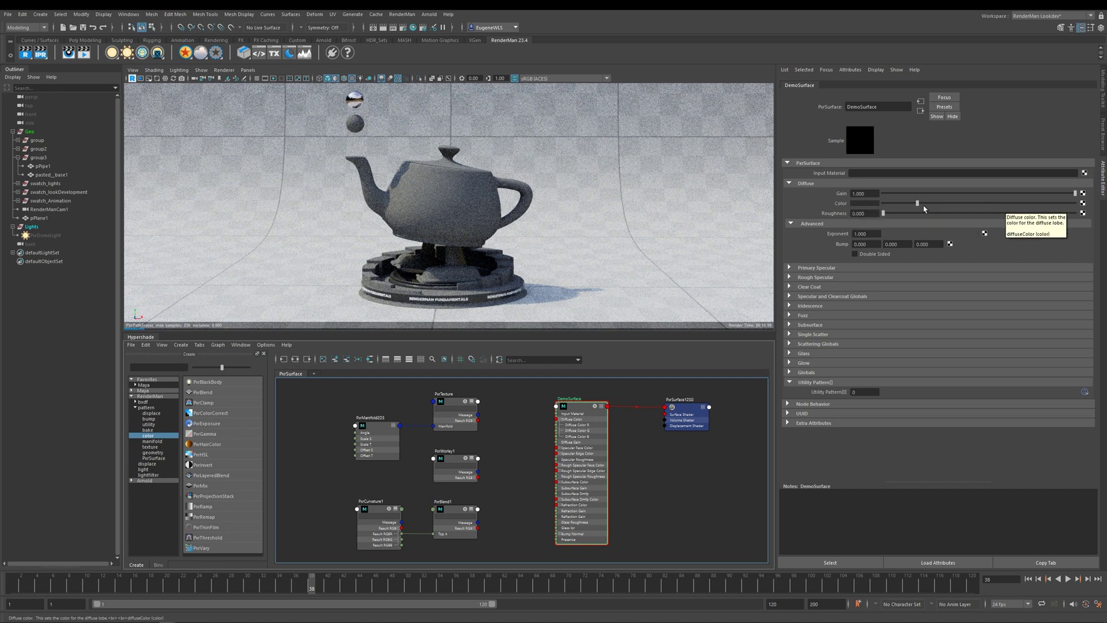
Browse the RenderMan texture patterns available for the diffuse Color input, and dismiss the node list without creating one.
{"action": "left_click", "coordinate": [1083, 206]}
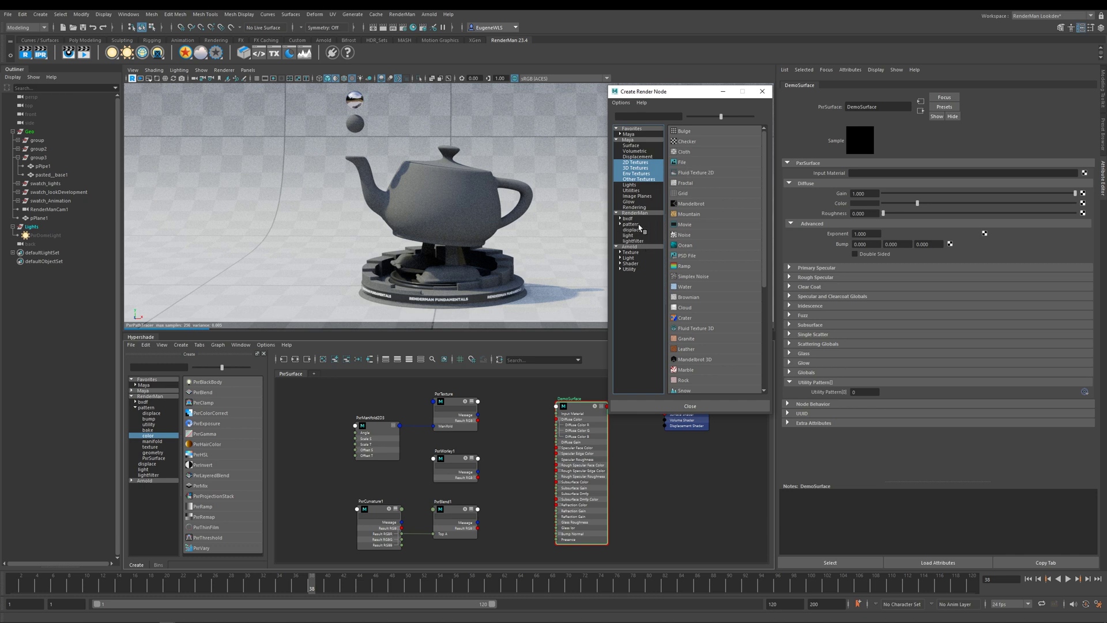
{"action": "left_click", "coordinate": [621, 225]}
{"action": "left_click", "coordinate": [620, 224]}
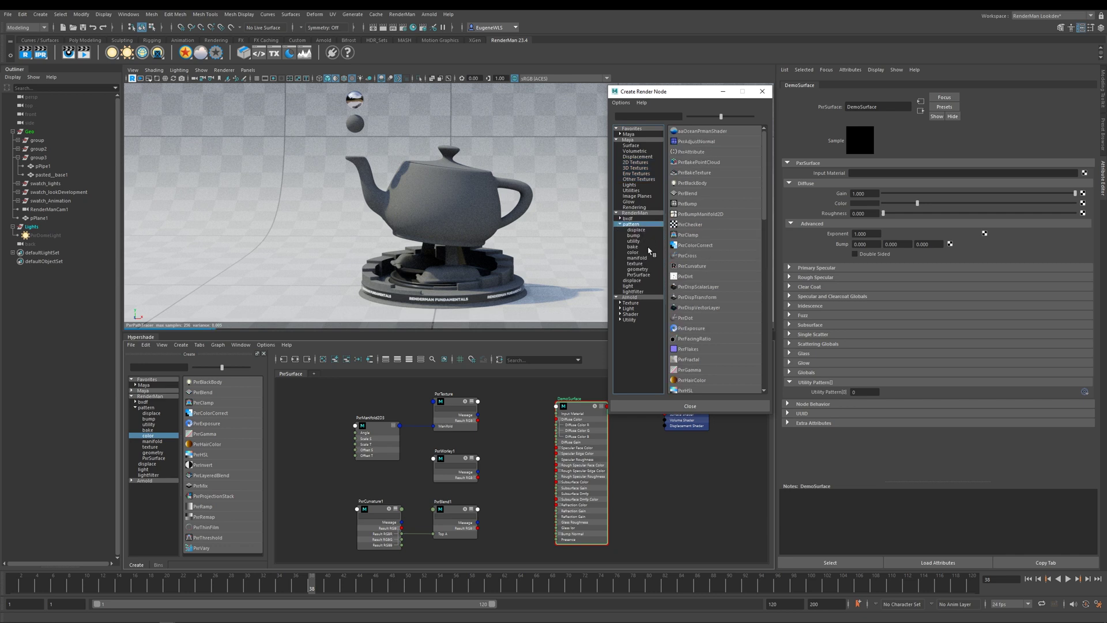
{"action": "left_click", "coordinate": [638, 264]}
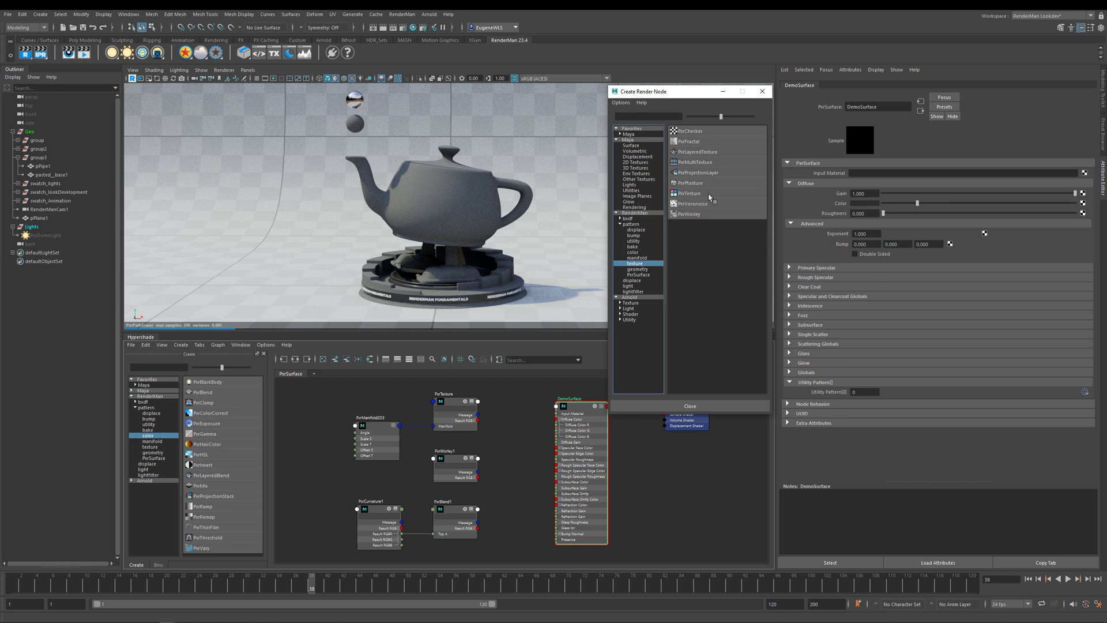
{"action": "middle_click_drag", "start_coordinate": [695, 198], "coordinate": [706, 198]}
{"action": "left_click", "coordinate": [690, 406]}
Connect the Result RGB output of the PxrTexture node to the Diffuse Color of DemoSurface.
{"action": "left_click", "coordinate": [456, 395]}
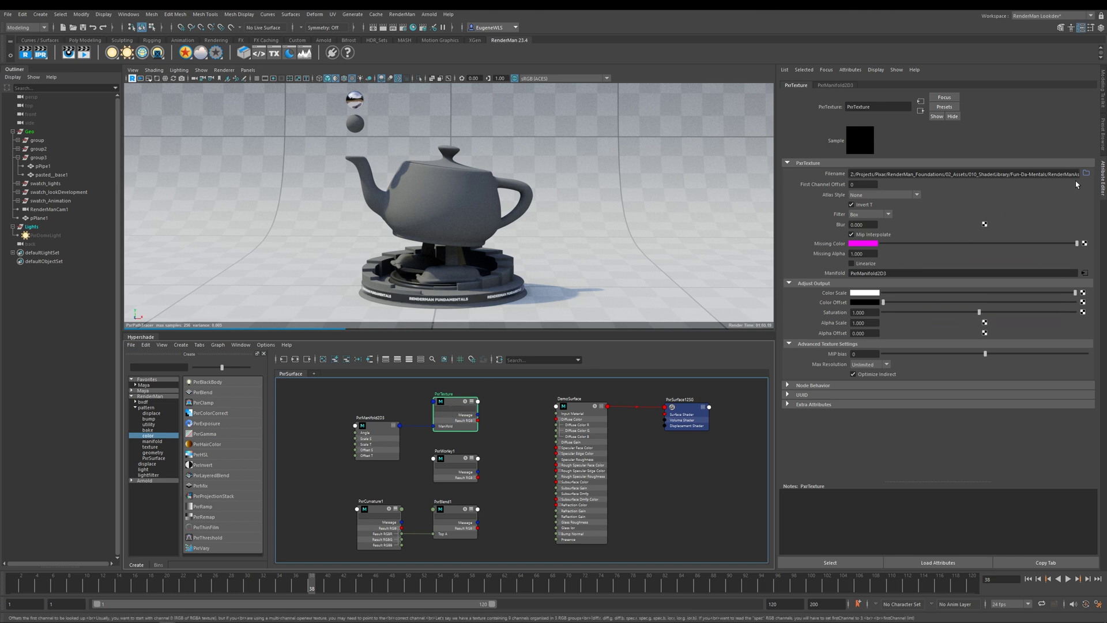
{"action": "mouse_move", "coordinate": [1060, 175]}
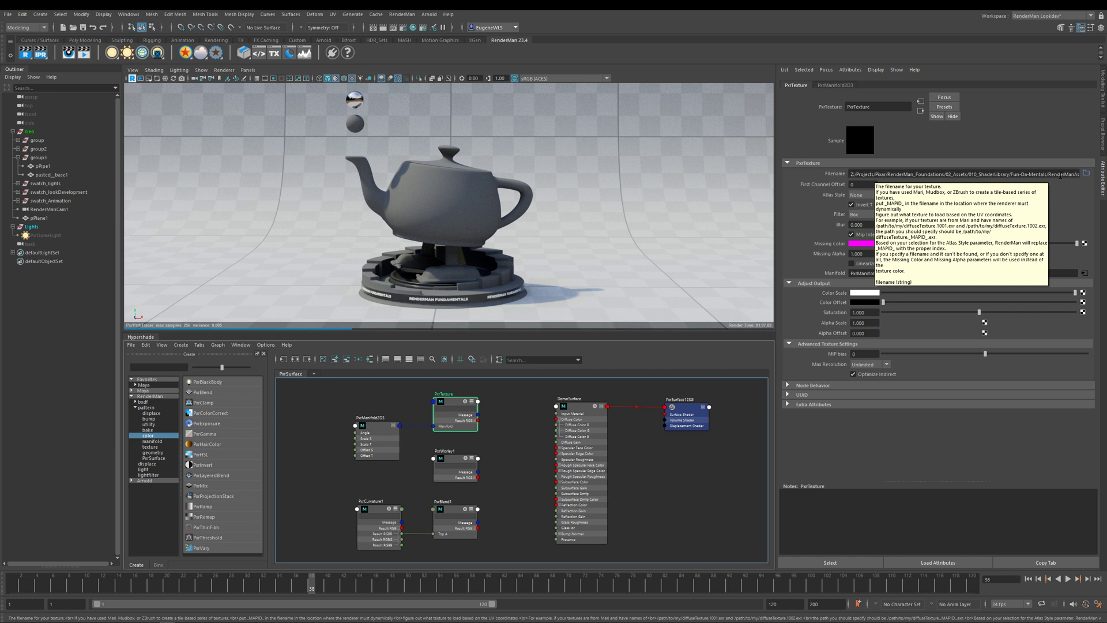
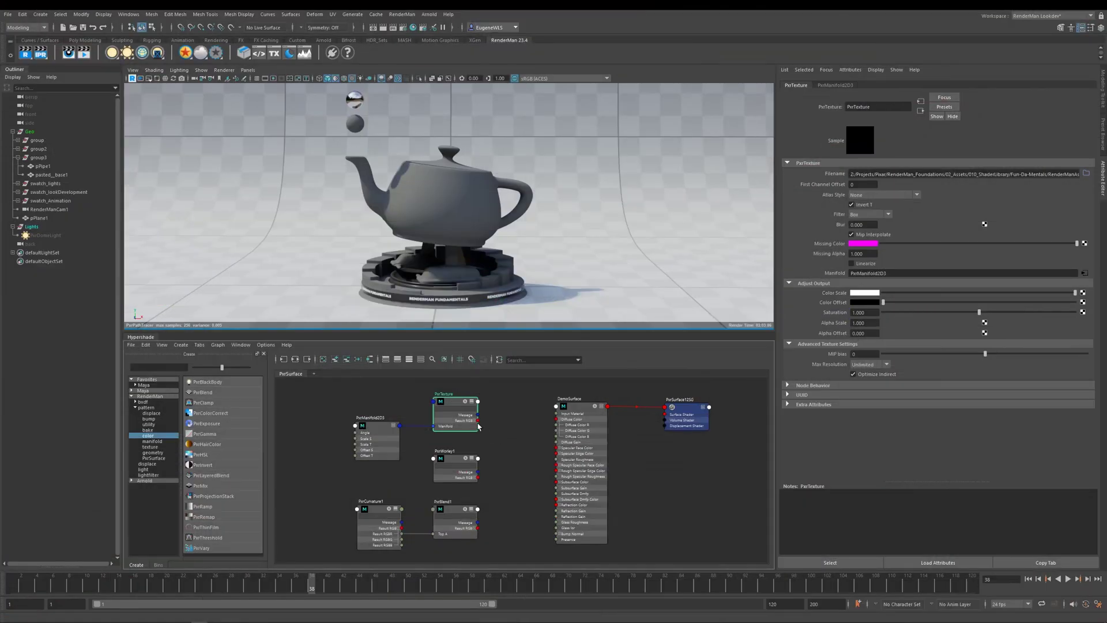
{"action": "left_click_drag", "start_coordinate": [478, 420], "coordinate": [557, 420]}
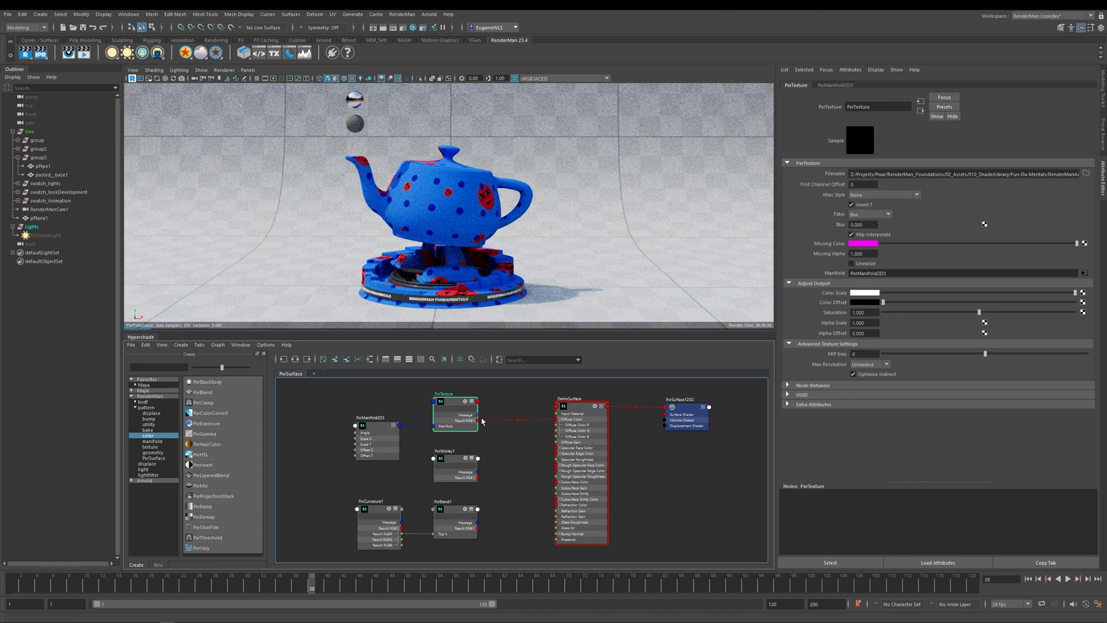
Delete the texture's connection and connect the Result RGB of PxrWorley1 to DemoSurface's Diffuse Color instead.
{"action": "left_click", "coordinate": [545, 420]}
{"action": "key", "text": "Delete"}
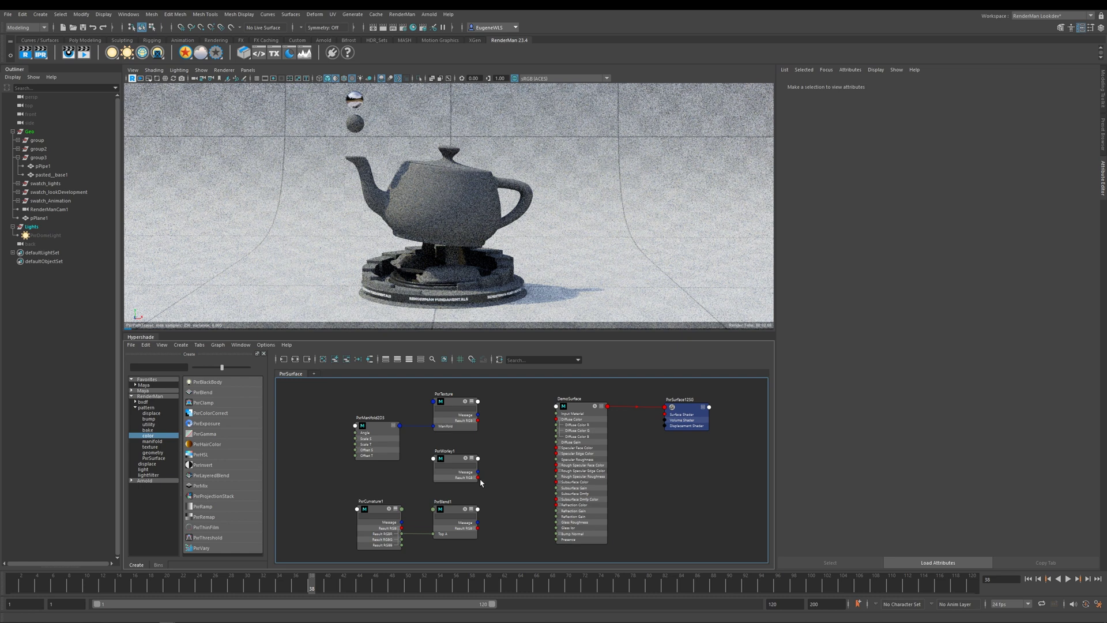
{"action": "mouse_move", "coordinate": [494, 475]}
{"action": "left_mouse_down"}
{"action": "mouse_move", "coordinate": [531, 428]}
{"action": "mouse_move", "coordinate": [557, 419]}
{"action": "left_mouse_up"}
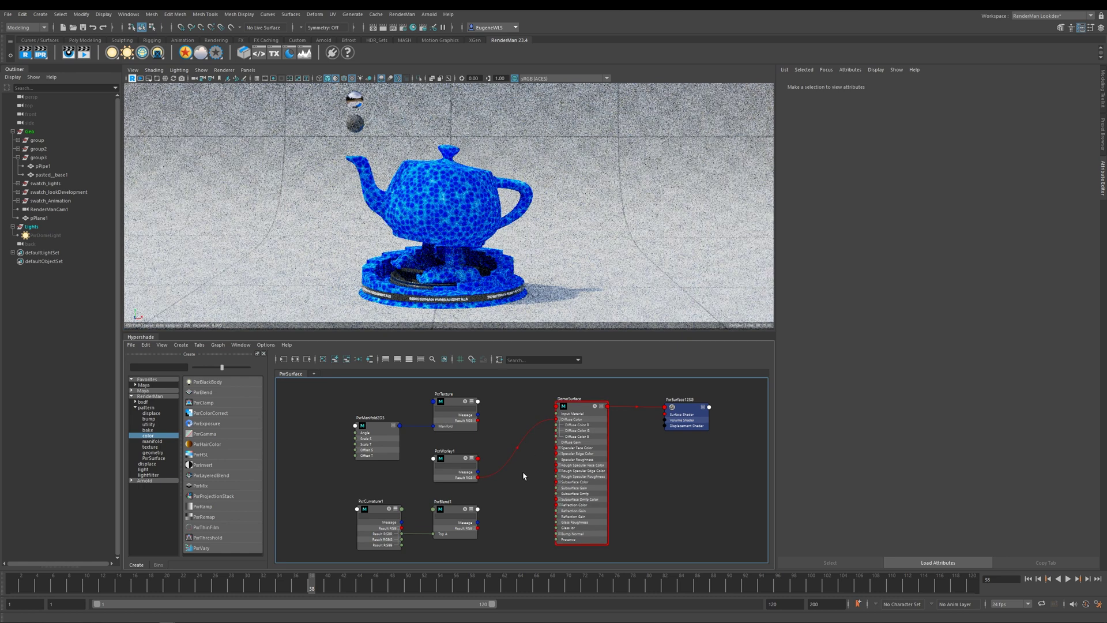
{"action": "middle_click_drag", "start_coordinate": [509, 444], "coordinate": [513, 430], "text": "alt"}
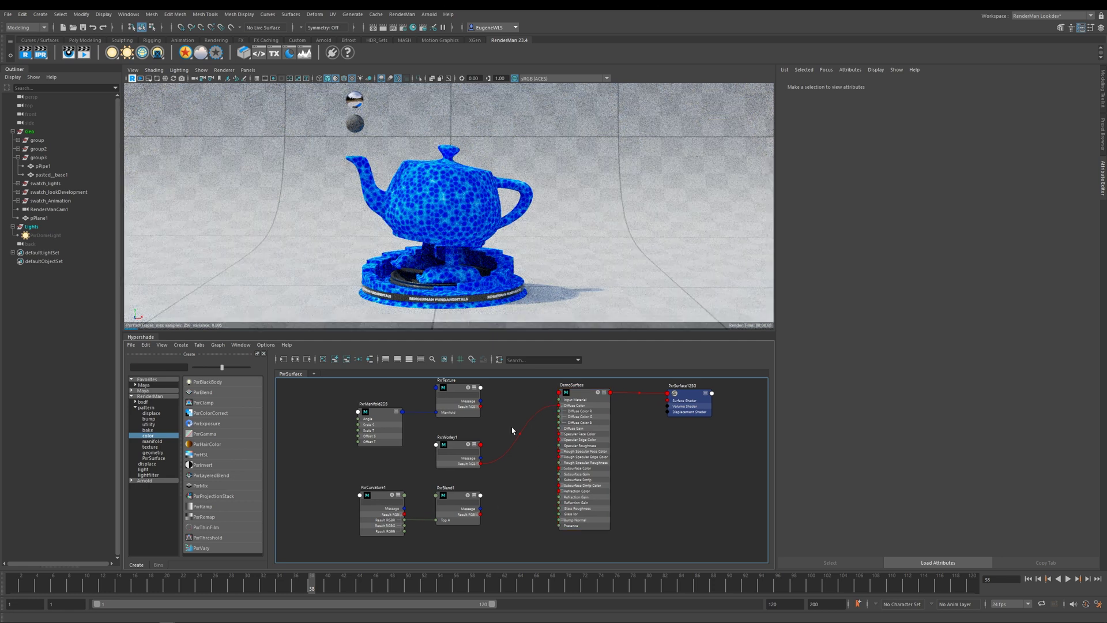
Connect the Result RGB of PxrBlend1 to DemoSurface's Diffuse Color, reviewing the settings of PxrBlend1 and PxrCurvature1.
{"action": "left_click", "coordinate": [458, 497]}
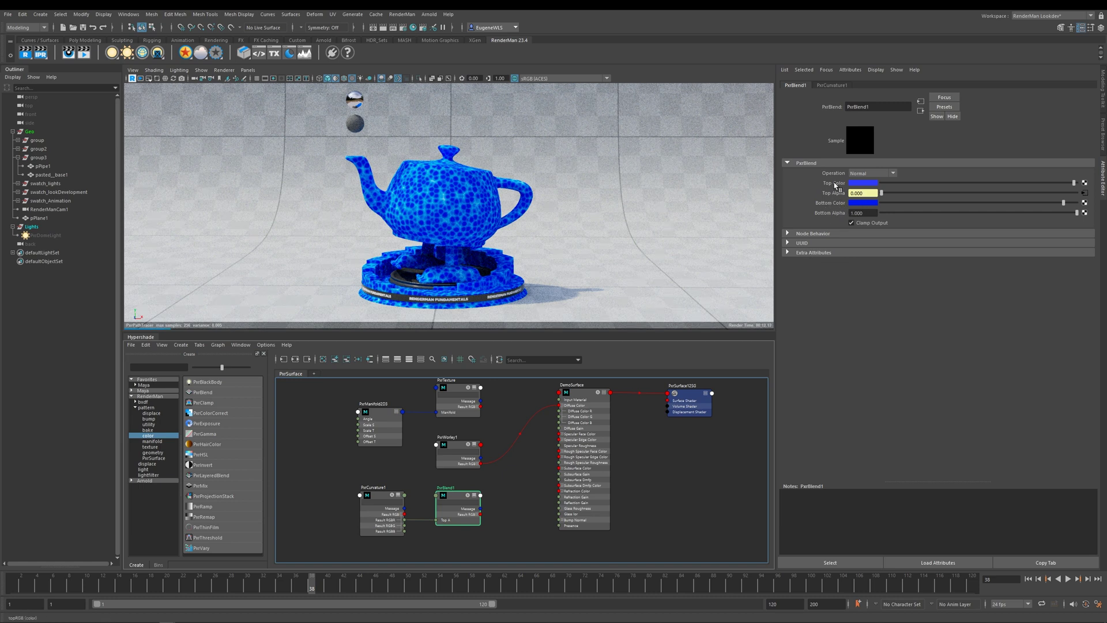
{"action": "left_click", "coordinate": [385, 499]}
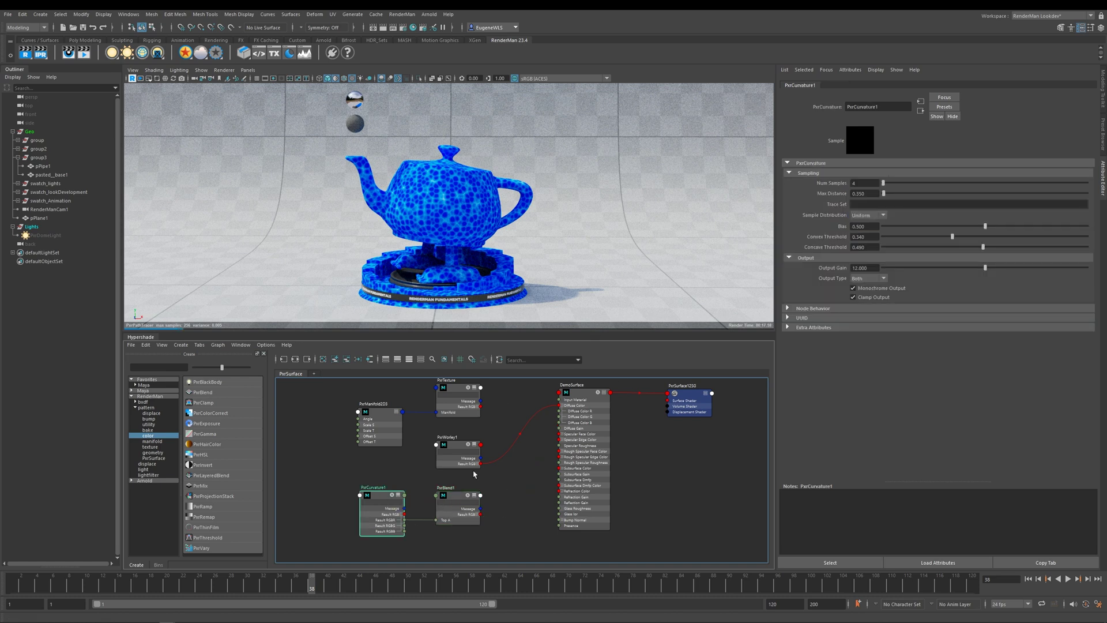
{"action": "left_click_drag", "start_coordinate": [482, 516], "coordinate": [562, 413]}
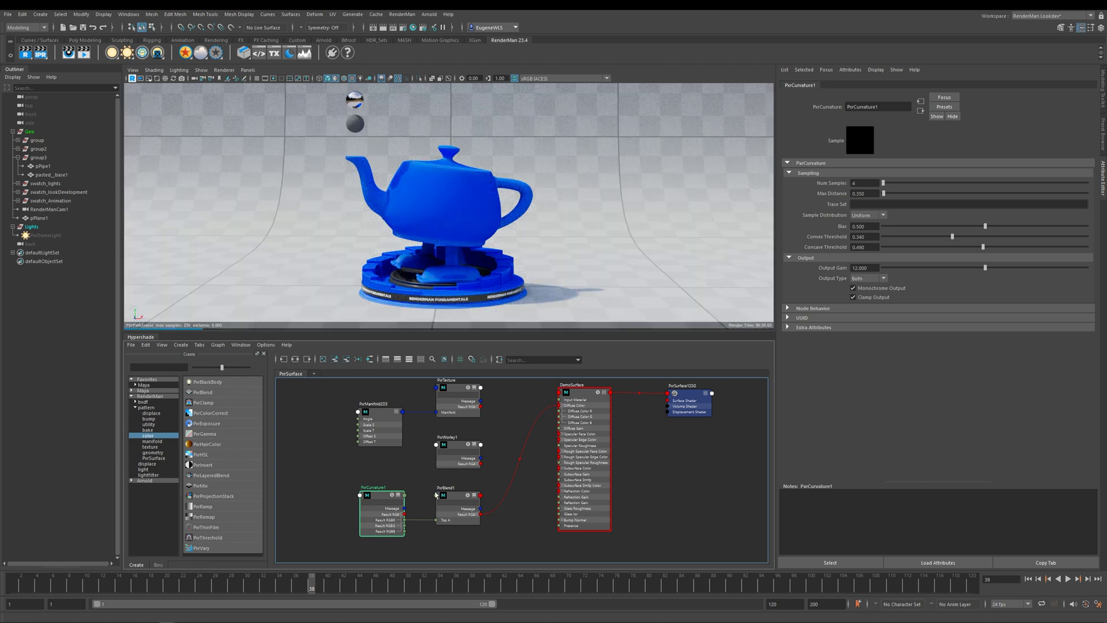
{"action": "left_click", "coordinate": [455, 495]}
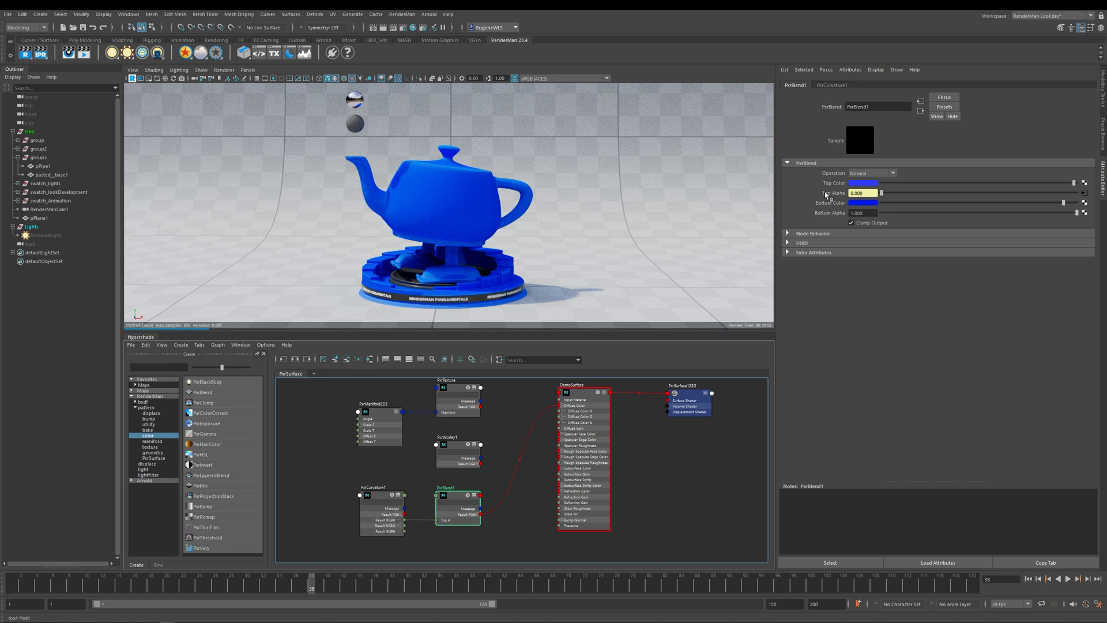
{"action": "left_click", "coordinate": [384, 497]}
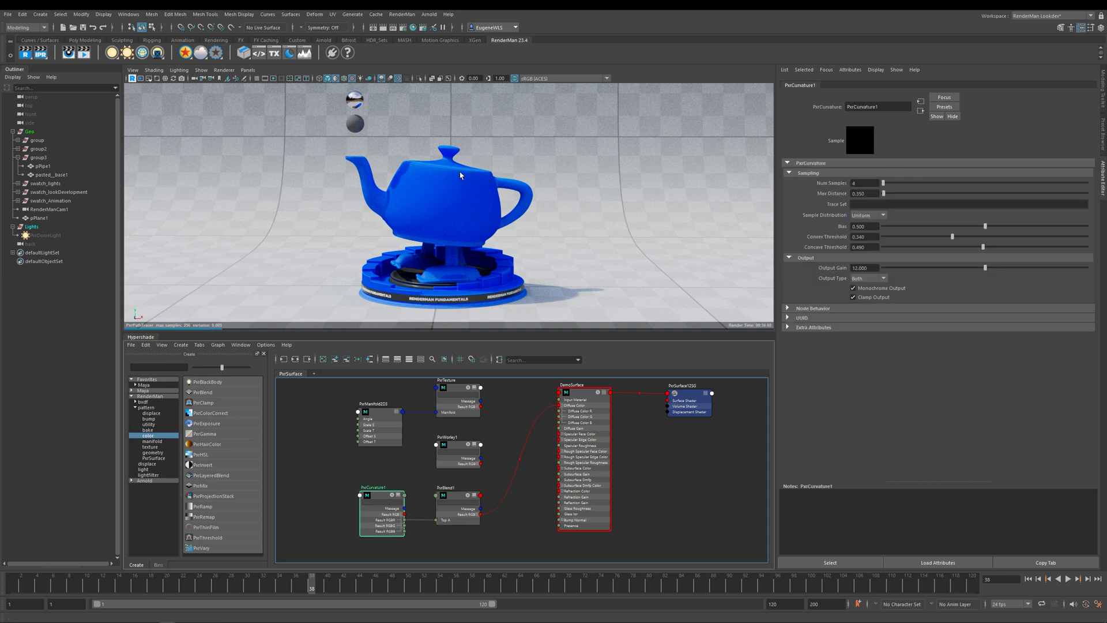
Move the DemoSurface node down in the node graph, beside the wood texture and normal map nodes.
{"action": "left_click", "coordinate": [517, 508]}
{"action": "key", "text": "a"}
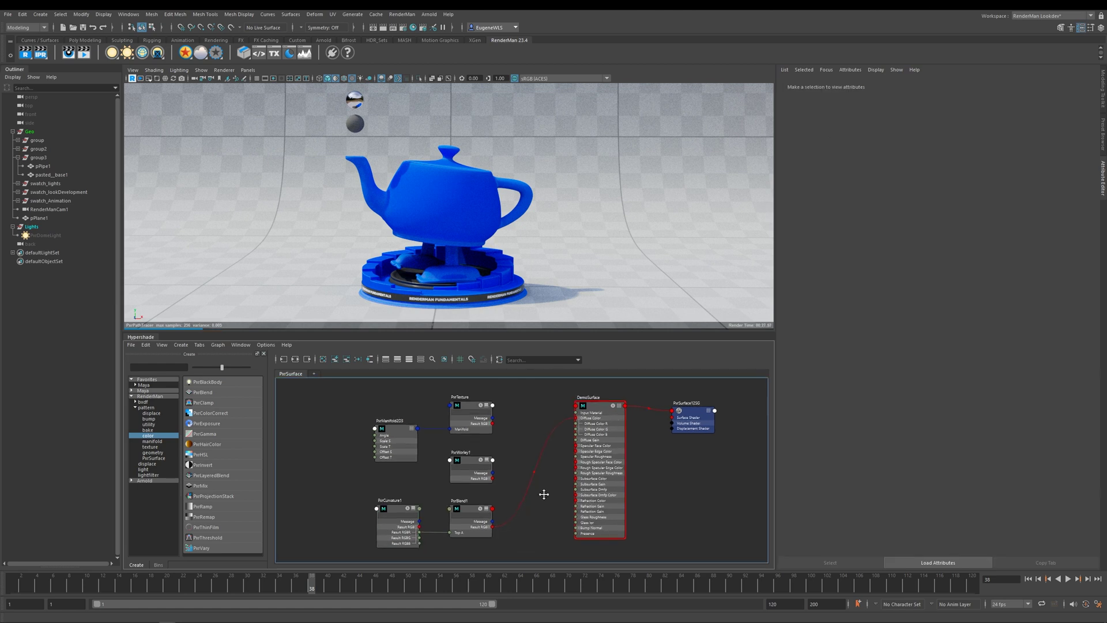
{"action": "scroll", "coordinate": [544, 492], "scroll_direction": "down", "scroll_amount": 3}
{"action": "left_click_drag", "start_coordinate": [588, 427], "coordinate": [529, 534]}
{"action": "middle_click_drag", "start_coordinate": [529, 534], "coordinate": [531, 460], "text": "alt"}
{"action": "scroll", "coordinate": [531, 459], "scroll_direction": "up", "scroll_amount": 2}
{"action": "left_click_drag", "start_coordinate": [576, 440], "coordinate": [600, 425]}
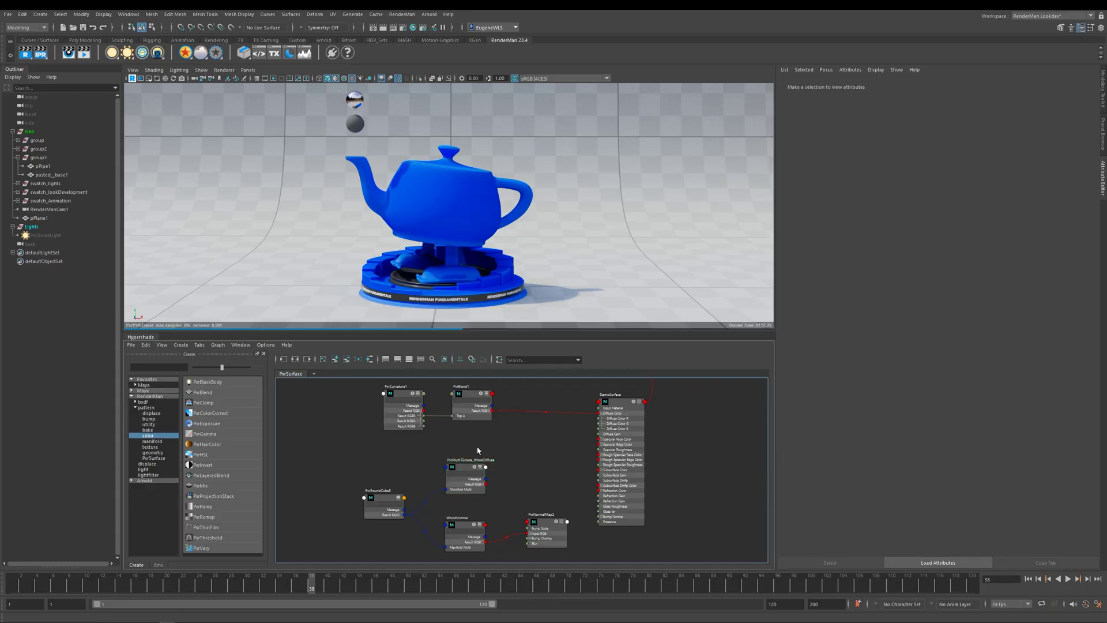
Review the wood diffuse multi-texture's file and connect its Result RGB to DemoSurface's Diffuse Color.
{"action": "left_click", "coordinate": [467, 474]}
{"action": "left_click", "coordinate": [1025, 195]}
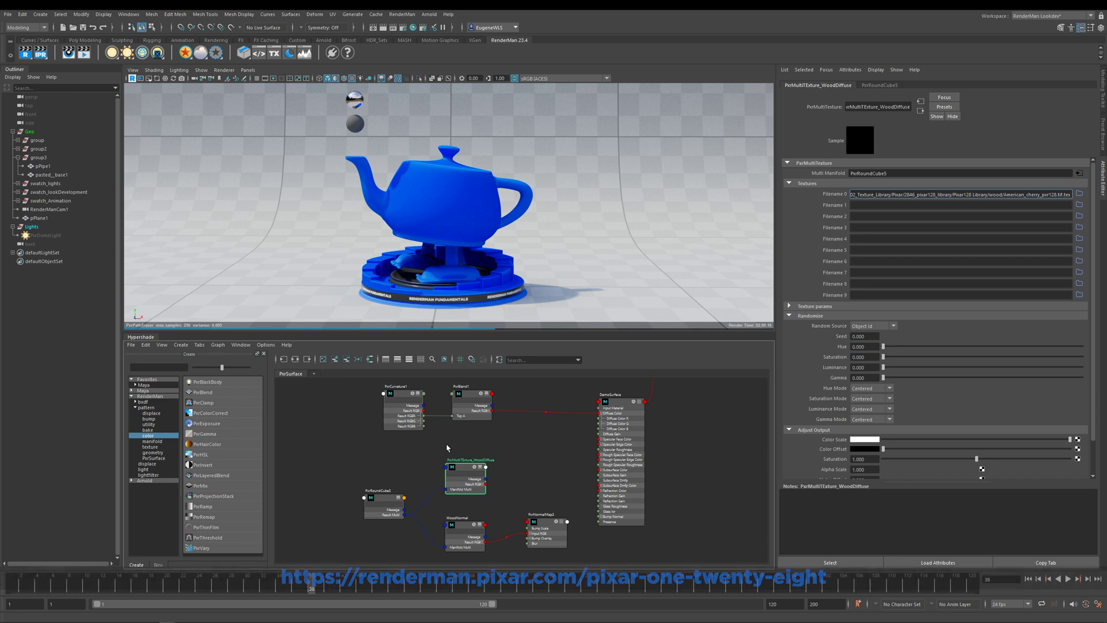
{"action": "left_click", "coordinate": [464, 469]}
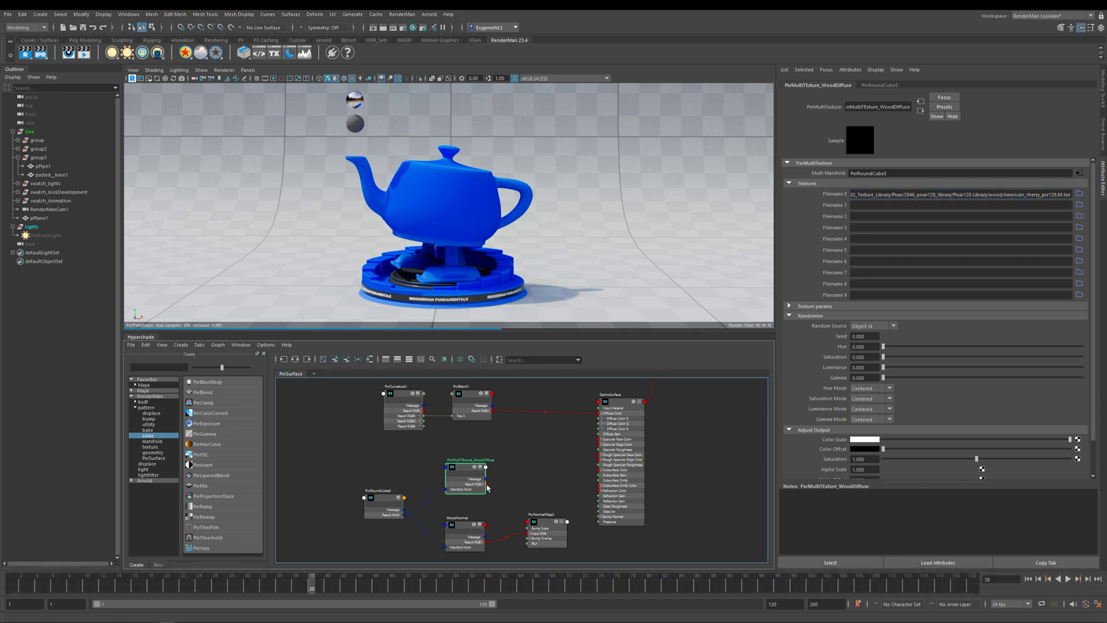
{"action": "left_click_drag", "start_coordinate": [486, 485], "coordinate": [602, 414]}
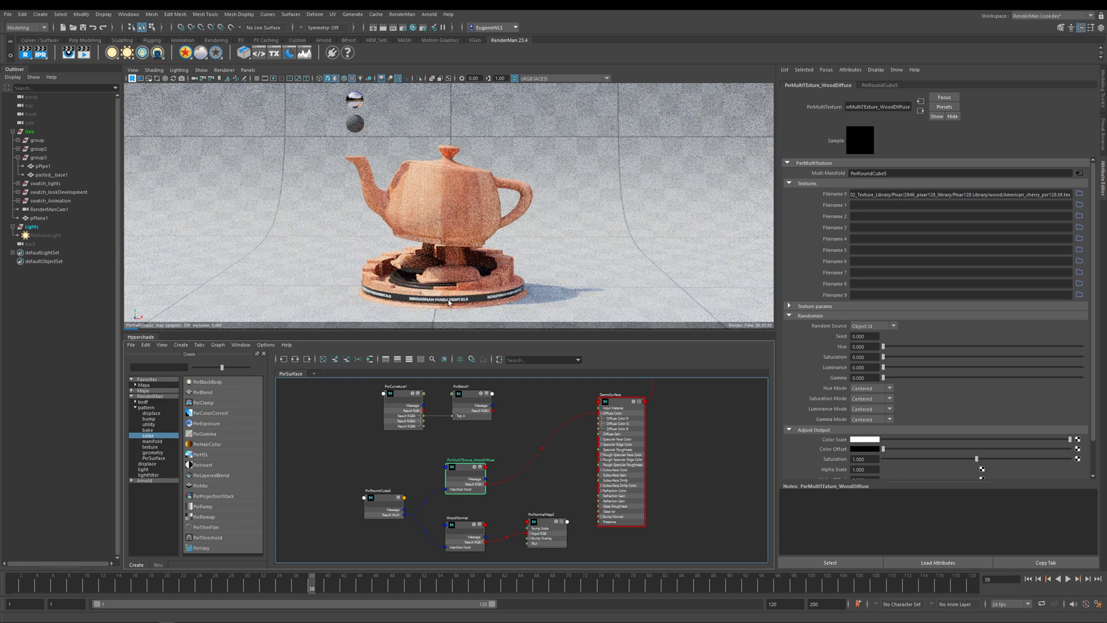
{"action": "left_click", "coordinate": [388, 501]}
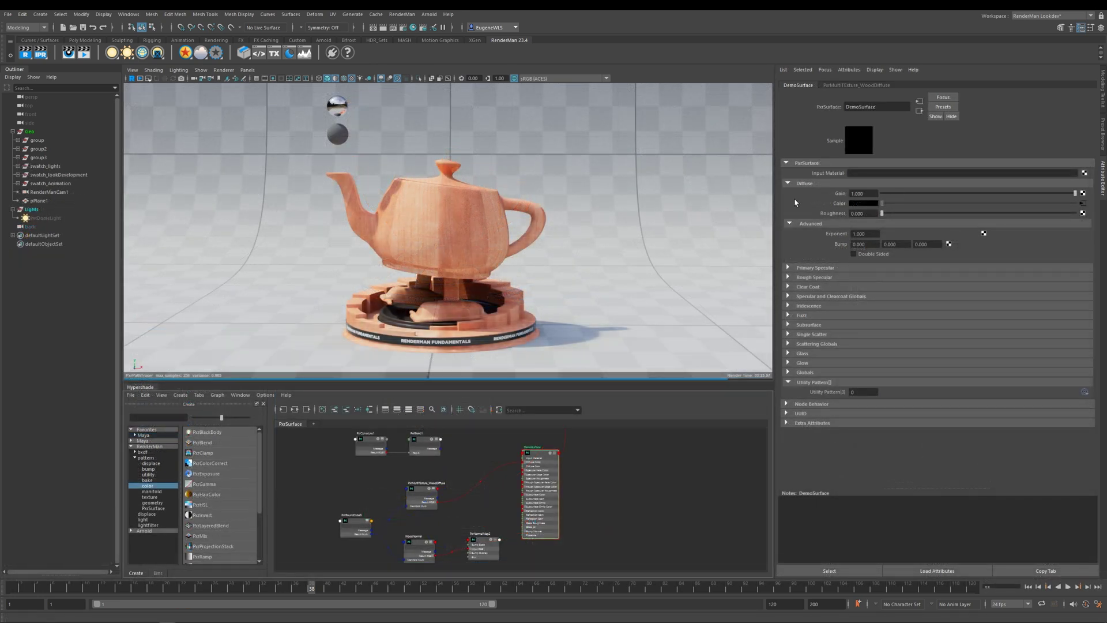
Test the diffuse Gain at 0 and Roughness at 1, restoring Gain to 1 and Roughness to 0.
{"action": "left_click_drag", "start_coordinate": [1075, 194], "coordinate": [882, 194]}
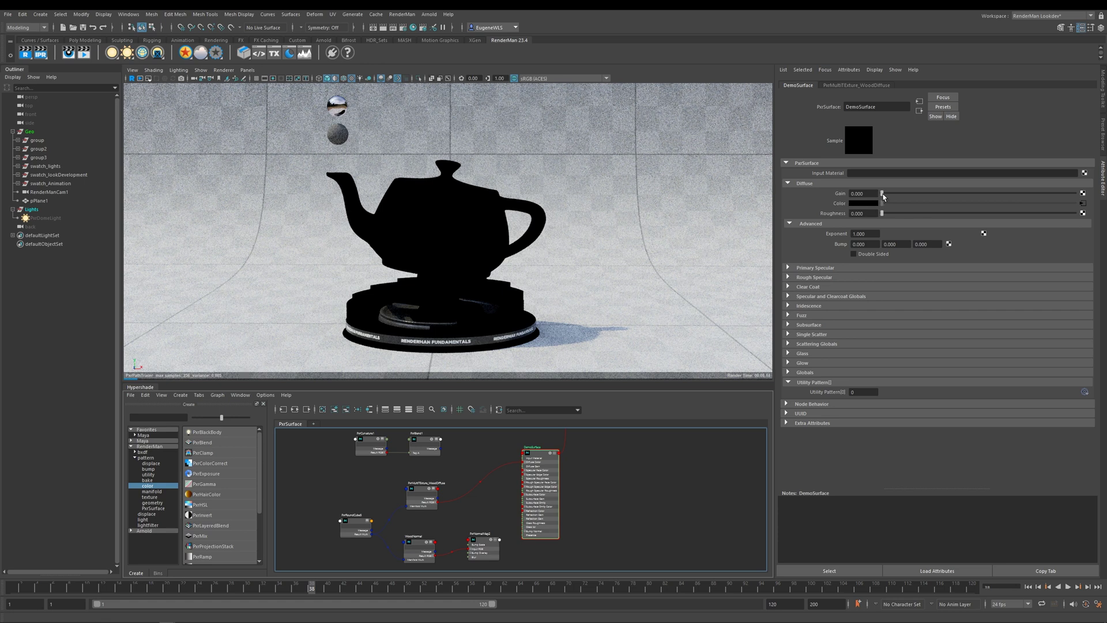
{"action": "left_click_drag", "start_coordinate": [881, 194], "coordinate": [1076, 195]}
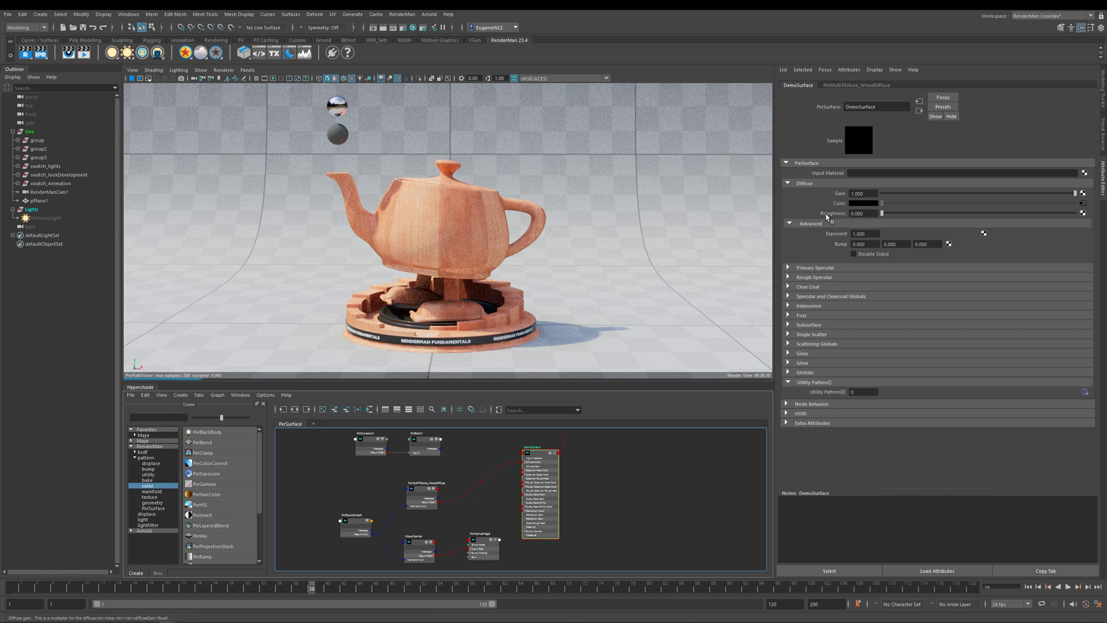
{"action": "left_click_drag", "start_coordinate": [883, 213], "coordinate": [899, 215]}
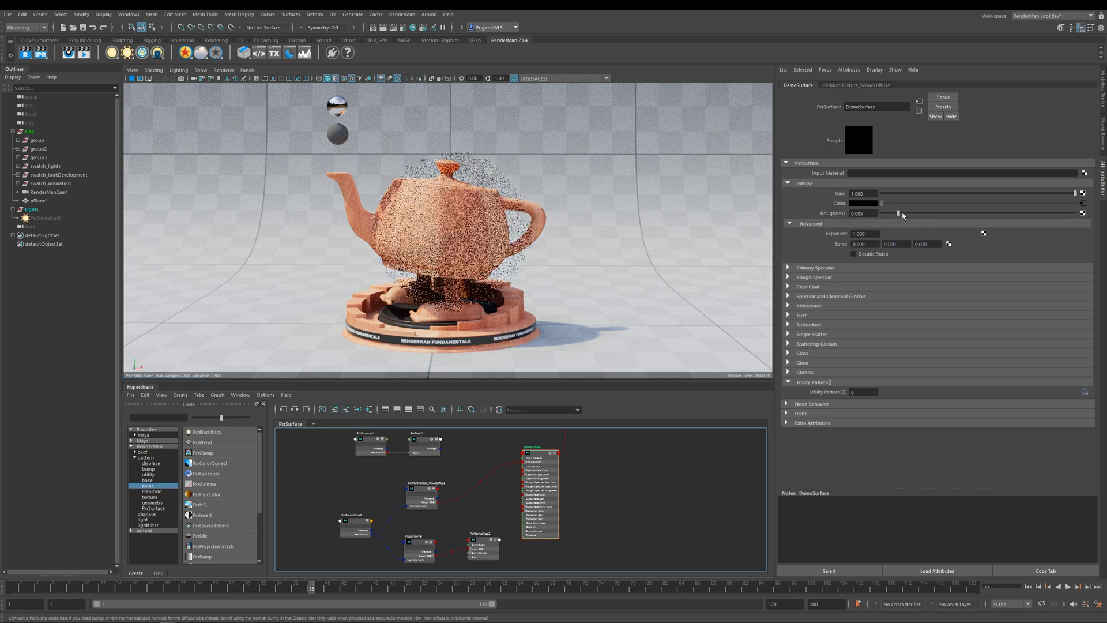
{"action": "left_click", "coordinate": [863, 213]}
{"action": "type", "text": "1"}
{"action": "key", "text": "Return"}
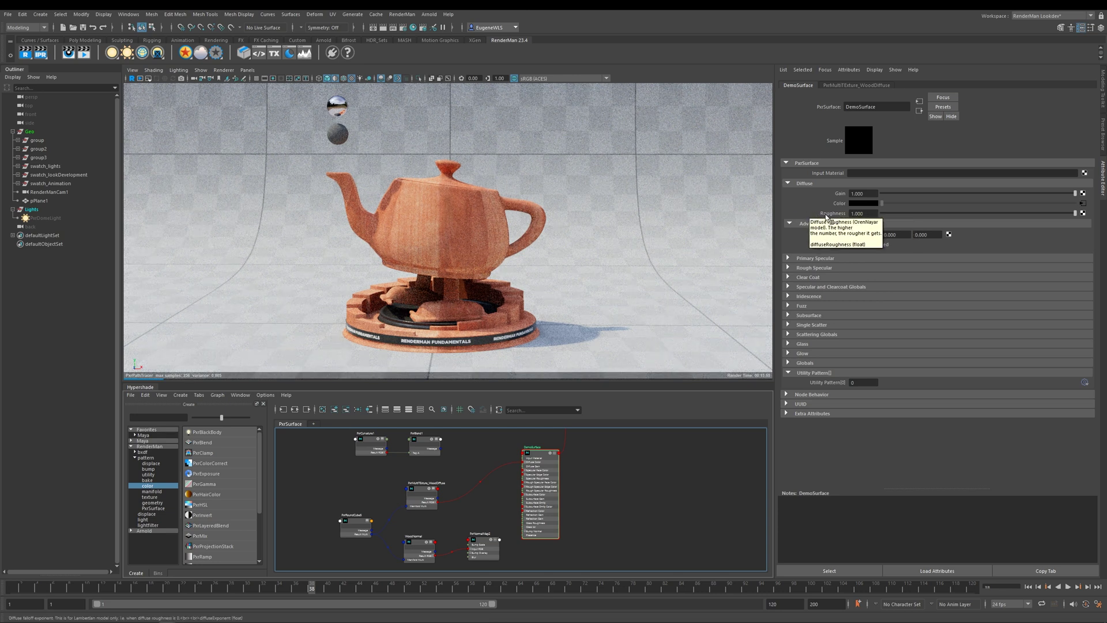
{"action": "left_click", "coordinate": [882, 214]}
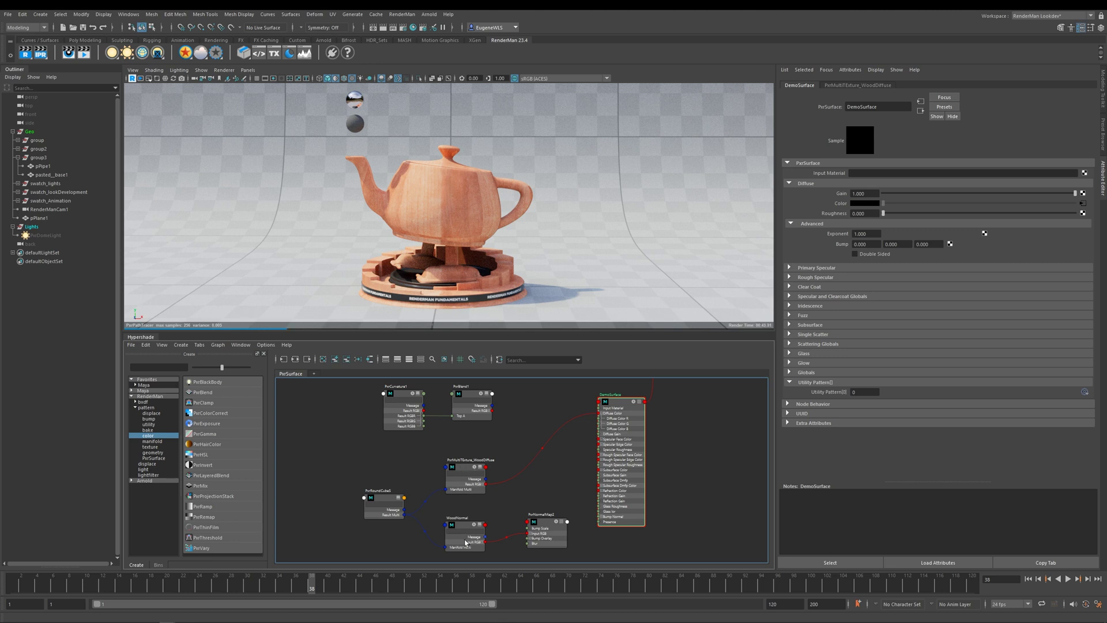
Connect the PxrNormalMap2 node to the diffuse Bump of DemoSurface, and expand its Globals parameters.
{"action": "left_click", "coordinate": [544, 527]}
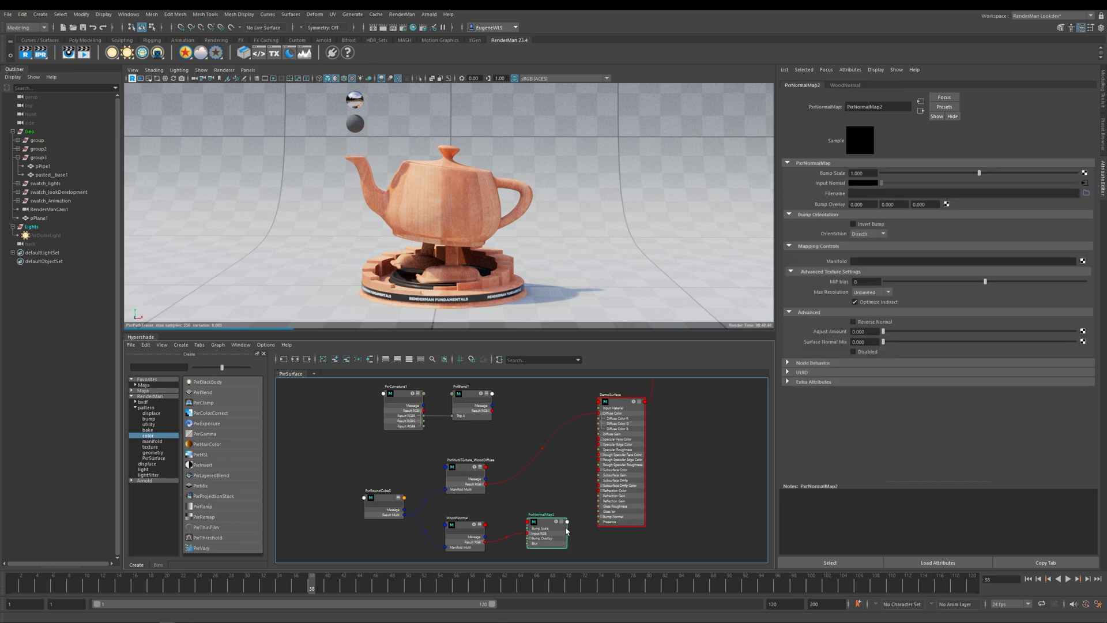
{"action": "left_click", "coordinate": [630, 400]}
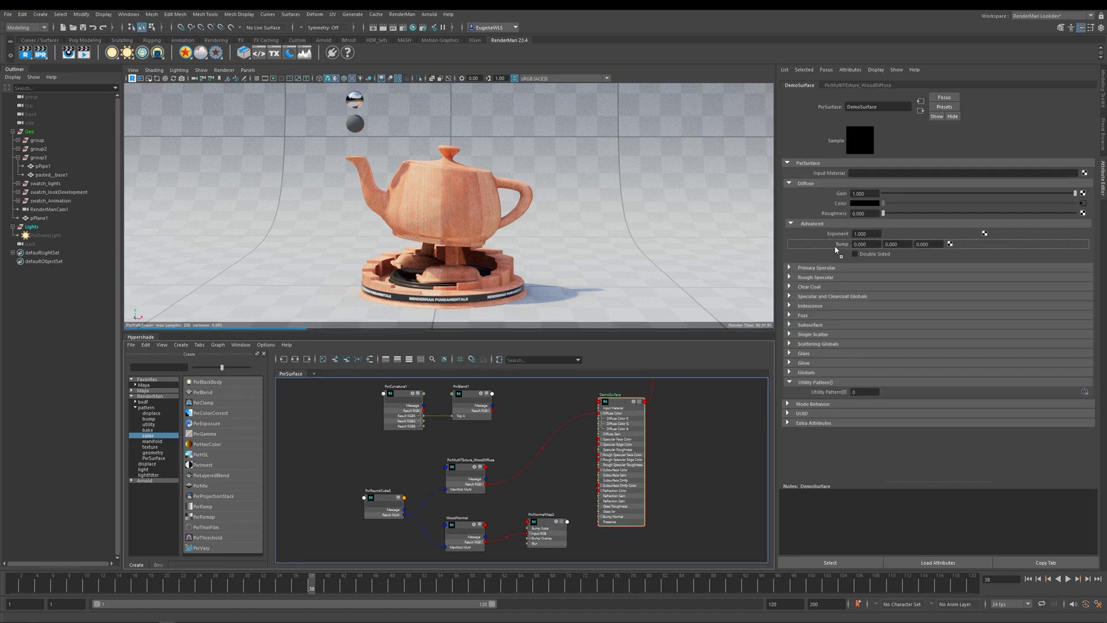
{"action": "middle_click_drag", "start_coordinate": [835, 244], "coordinate": [834, 245]}
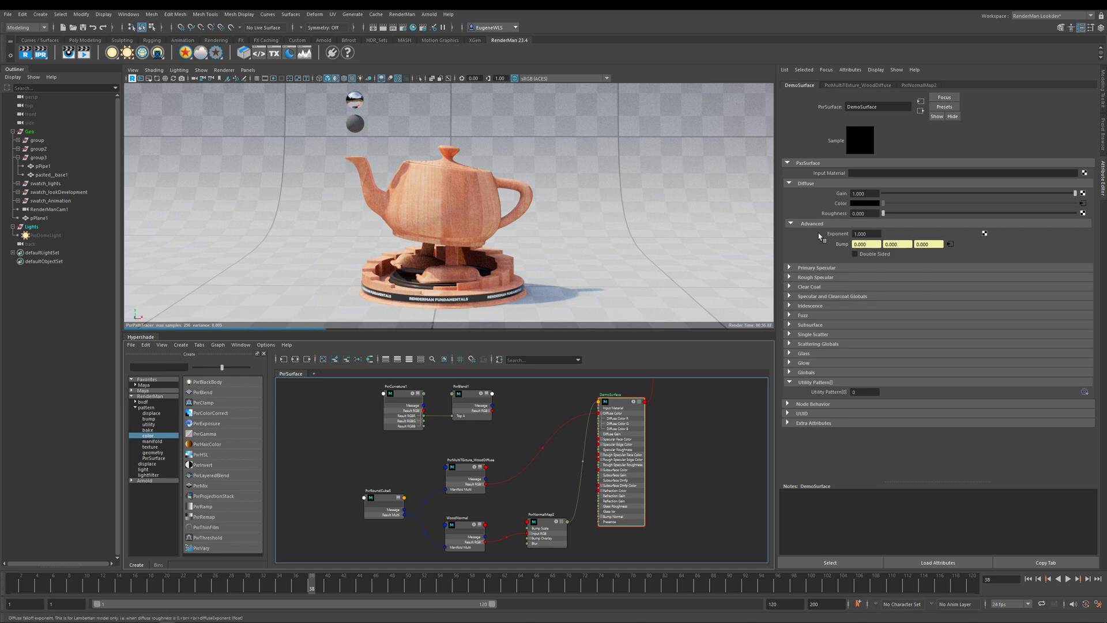
{"action": "left_click", "coordinate": [806, 373]}
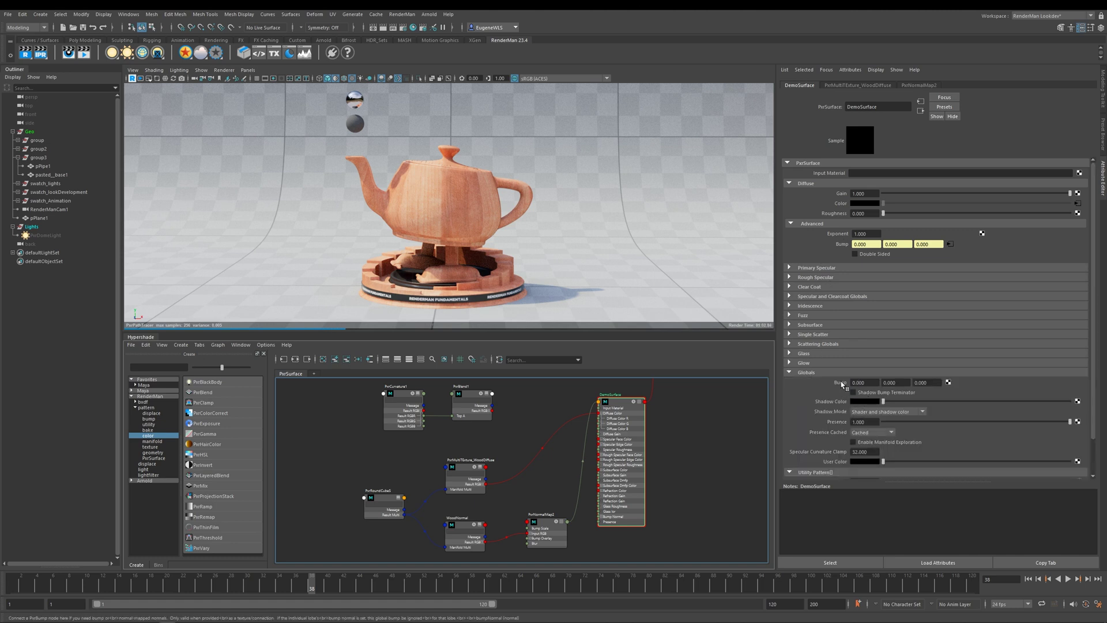